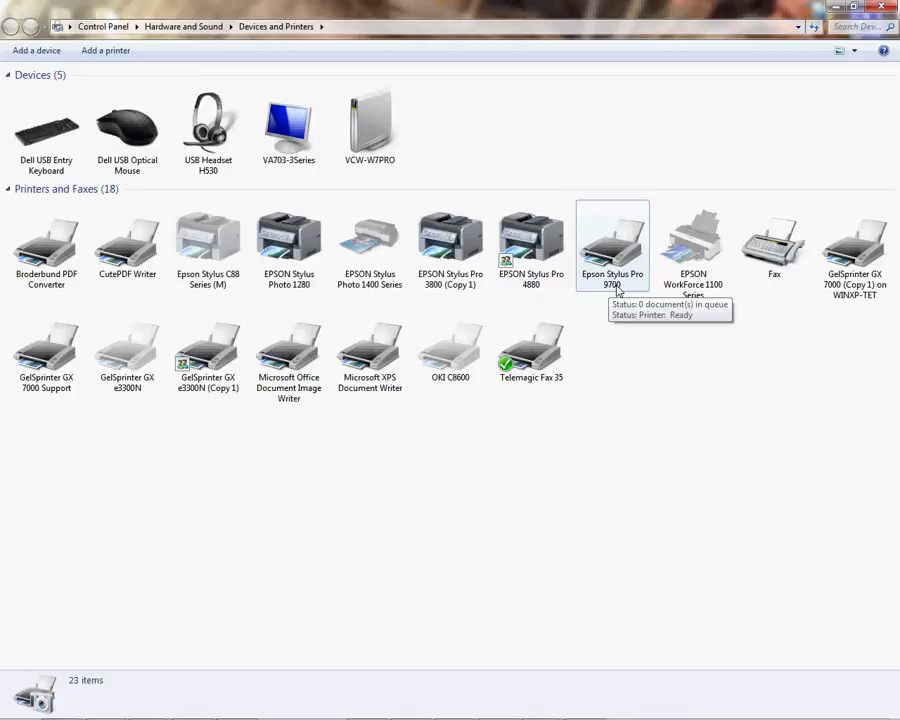
- Open color management from the Epson Stylus Pro 9700's printer properties and choose that printer as the device
{"action": "right_click", "coordinate": [617, 290]}
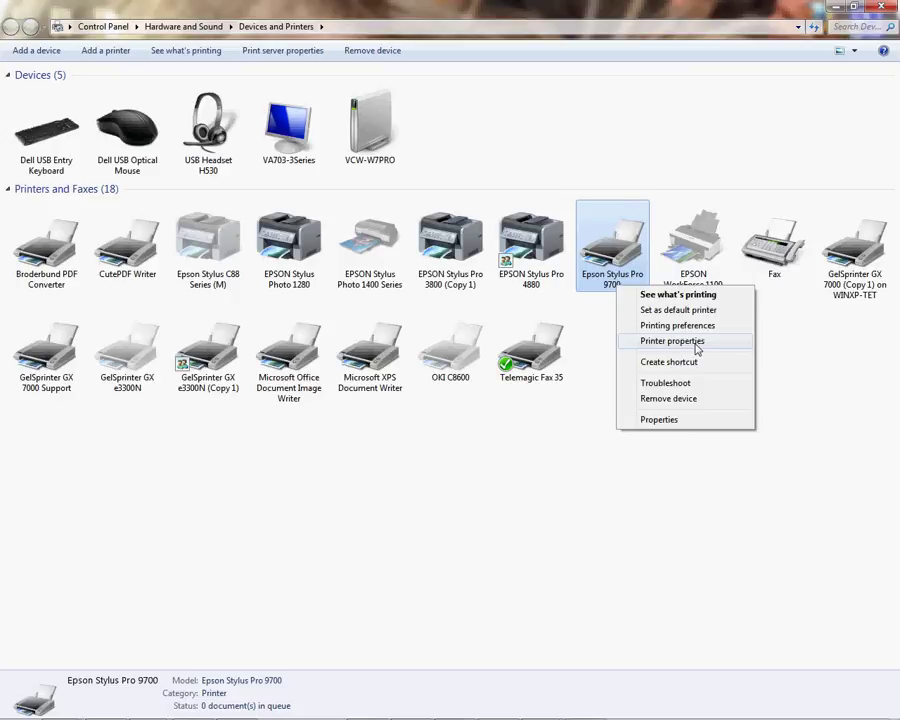
{"action": "left_click", "coordinate": [696, 344]}
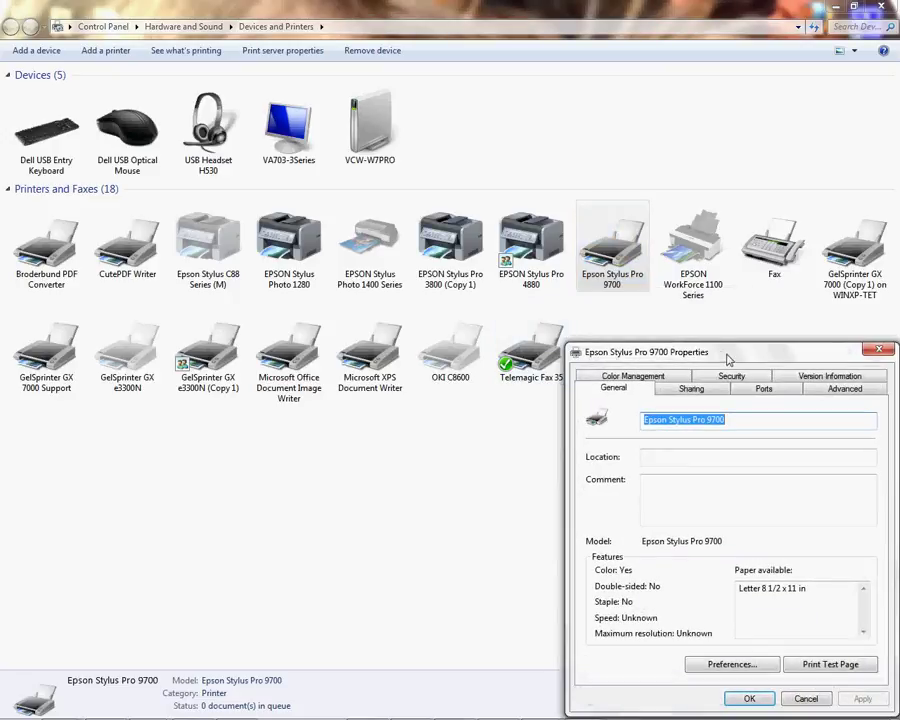
{"action": "left_click_drag", "start_coordinate": [728, 360], "coordinate": [477, 239]}
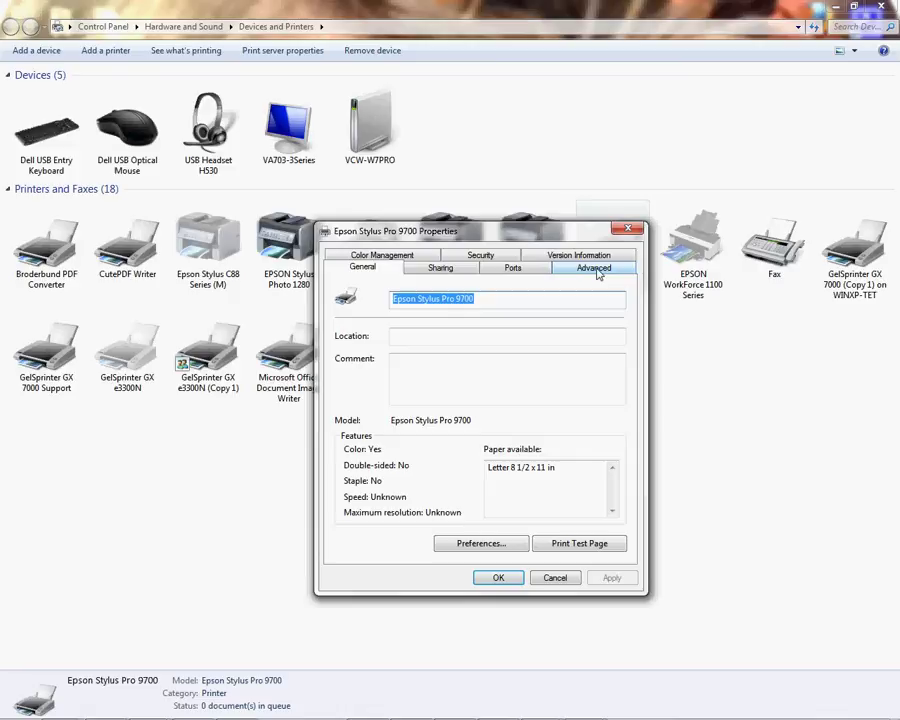
{"action": "left_click", "coordinate": [422, 259]}
{"action": "left_click", "coordinate": [494, 318]}
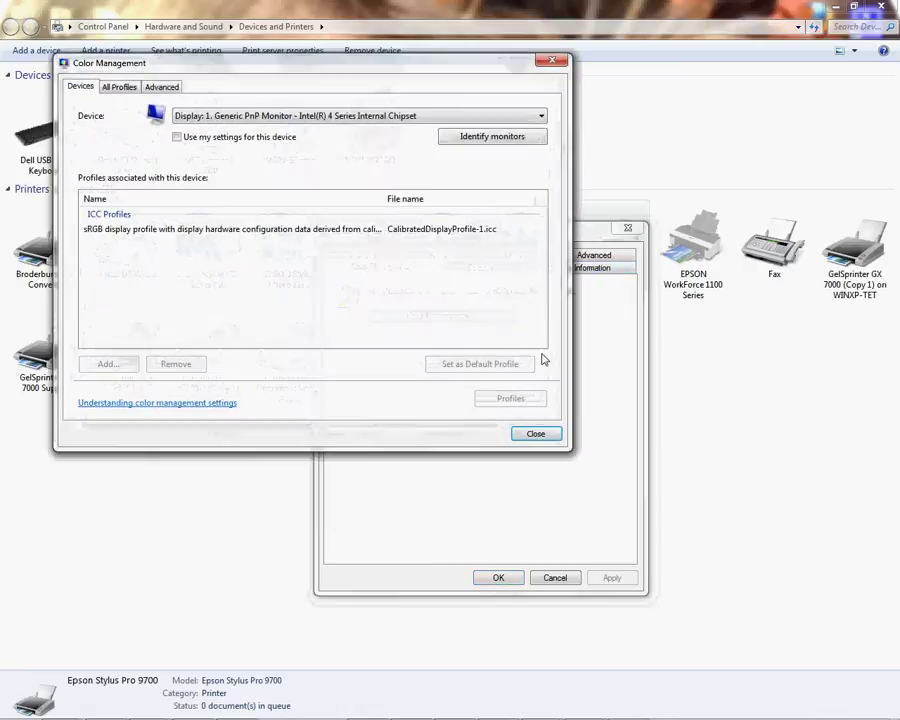
{"action": "left_click", "coordinate": [534, 117]}
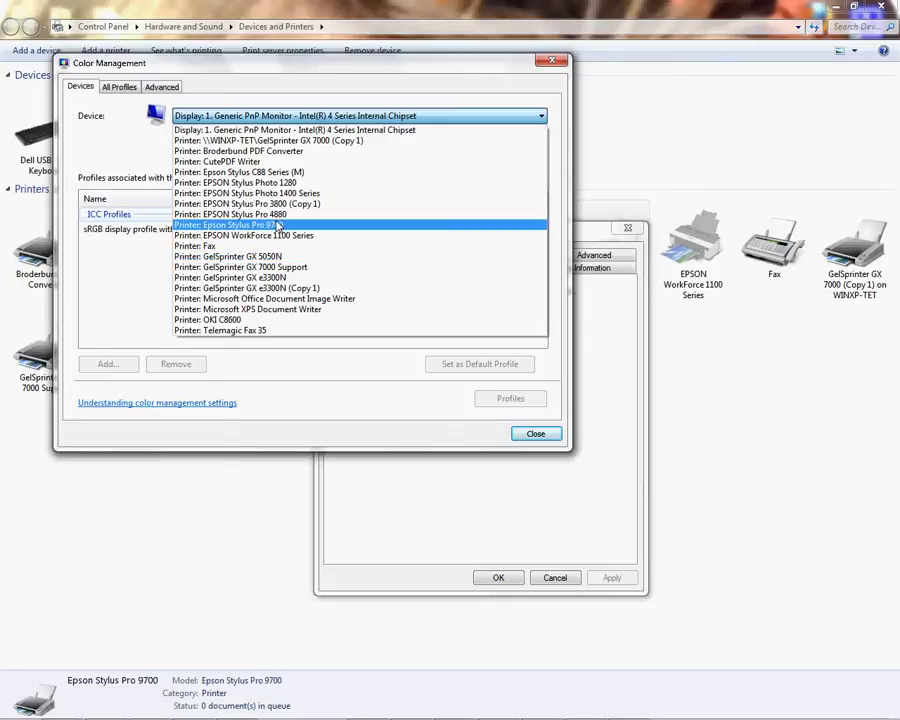
{"action": "left_click", "coordinate": [225, 229]}
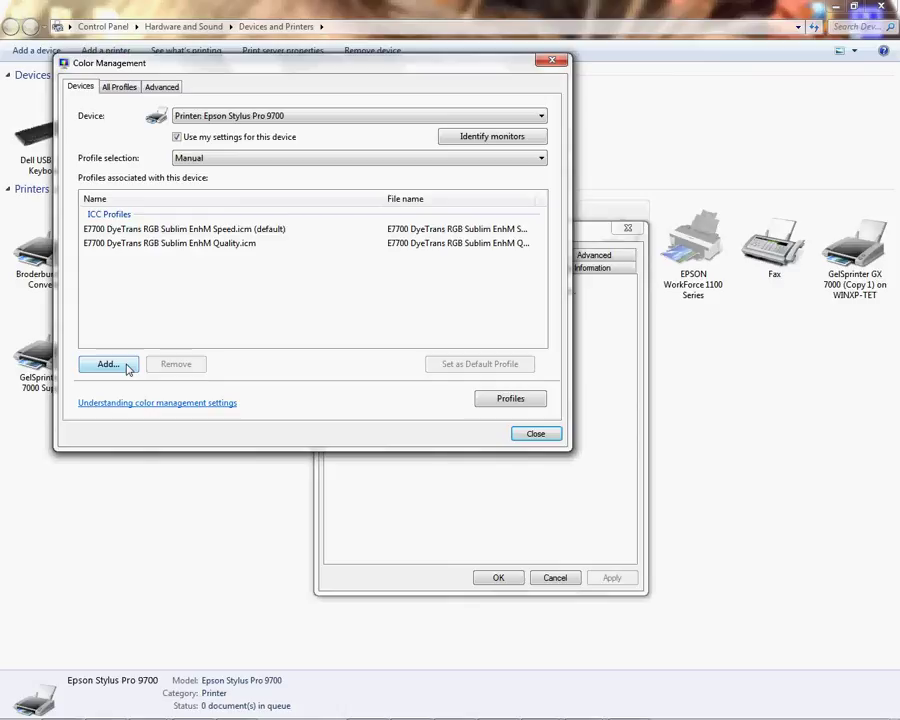
- Examine the installed color profiles that can be associated with the printer, adding none, and close color management
{"action": "left_click", "coordinate": [108, 364]}
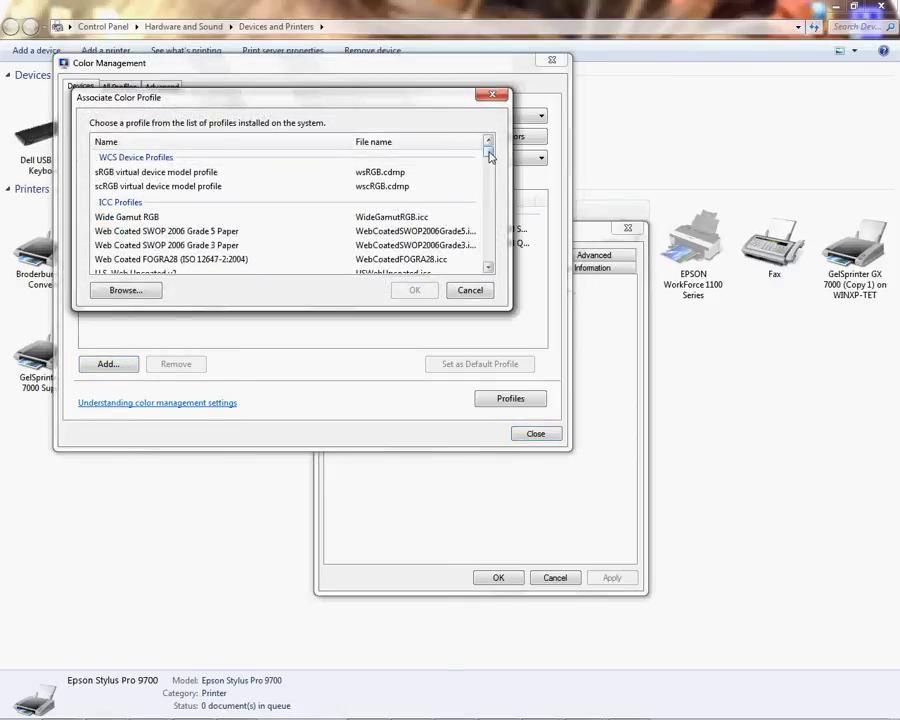
{"action": "left_click_drag", "start_coordinate": [488, 149], "coordinate": [488, 231]}
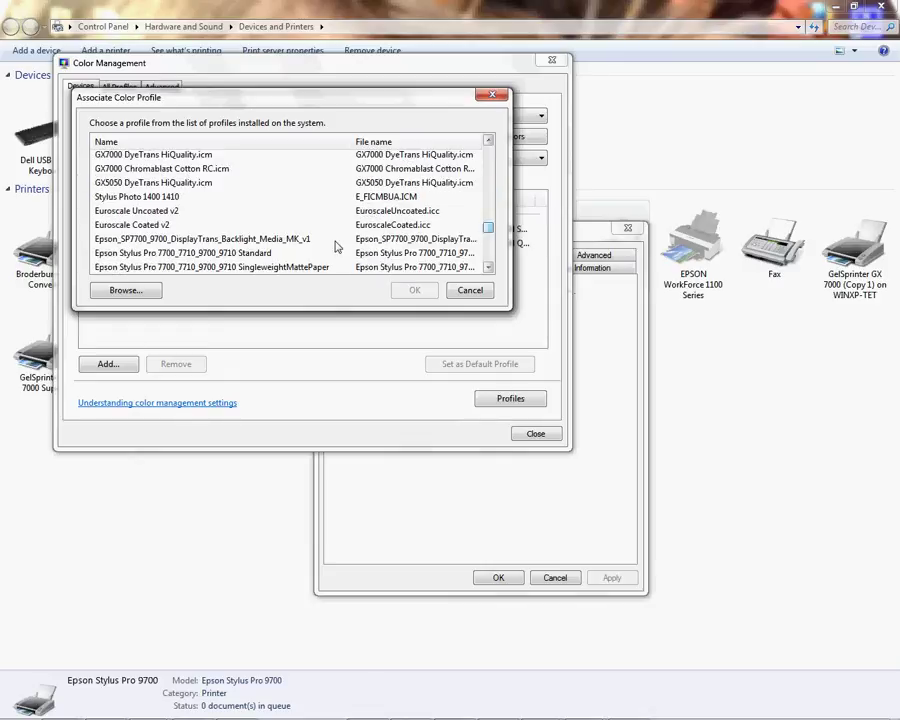
{"action": "left_click", "coordinate": [489, 267]}
{"action": "left_click", "coordinate": [489, 267]}
{"action": "left_click", "coordinate": [489, 267]}
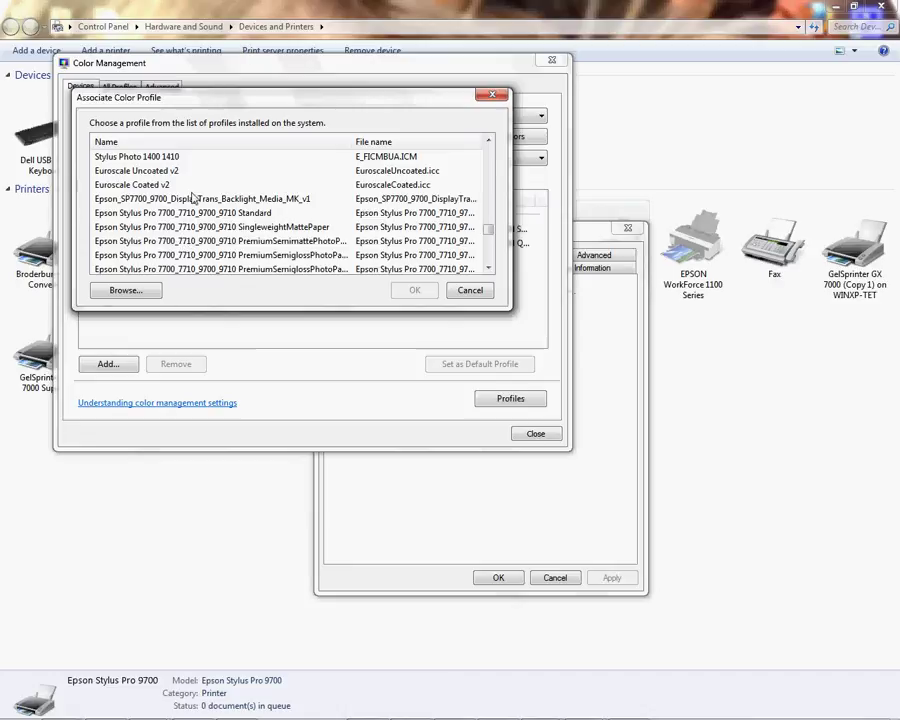
{"action": "left_click", "coordinate": [460, 291]}
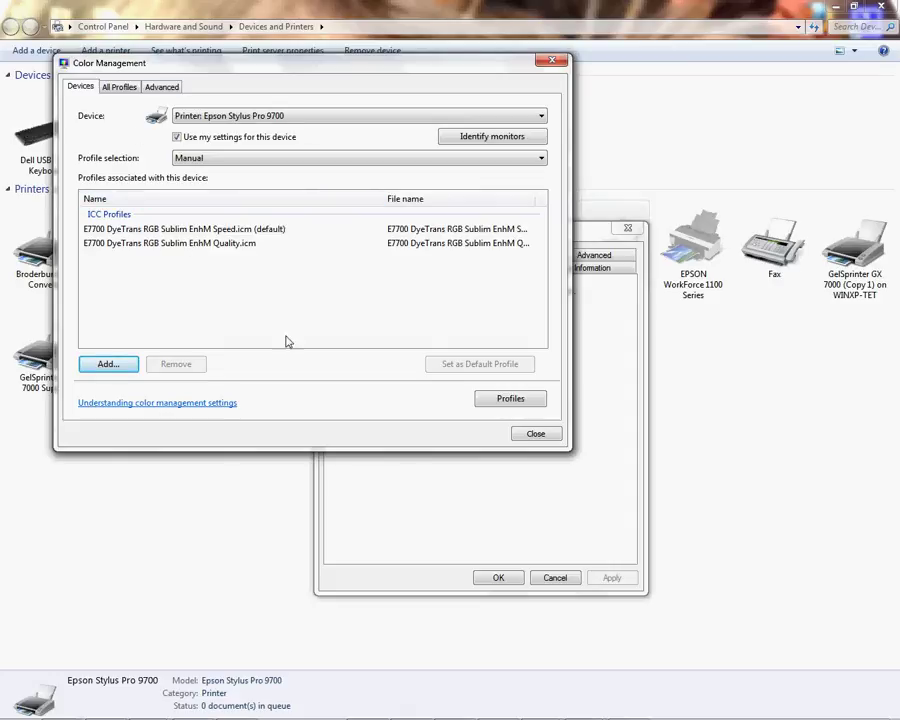
{"action": "left_click", "coordinate": [535, 434]}
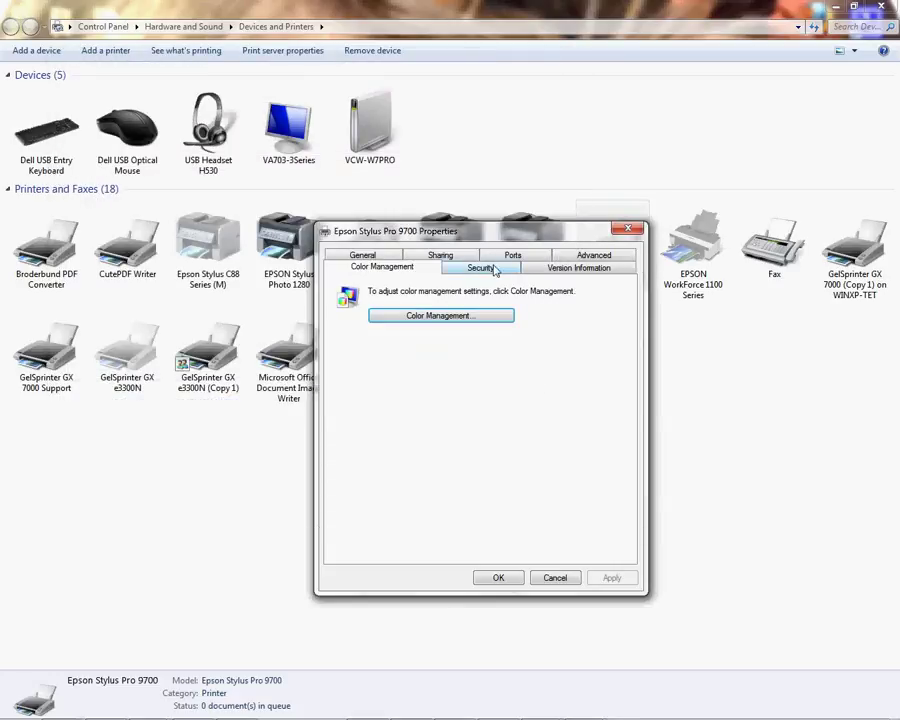
- Check the printer's advanced spooling options and open its printing preferences
{"action": "left_click", "coordinate": [594, 259]}
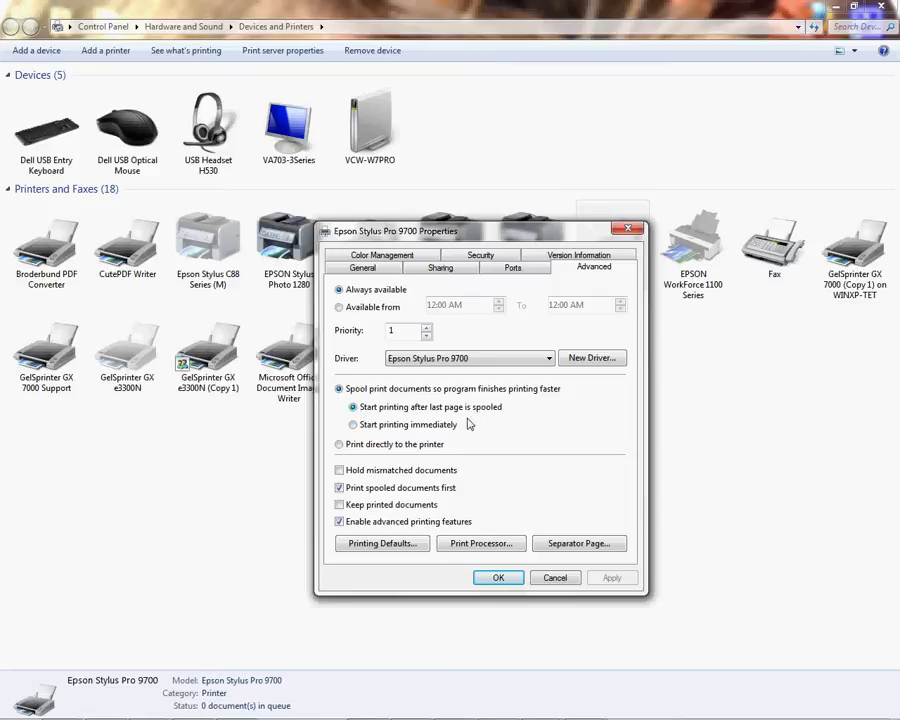
{"action": "left_click", "coordinate": [383, 269]}
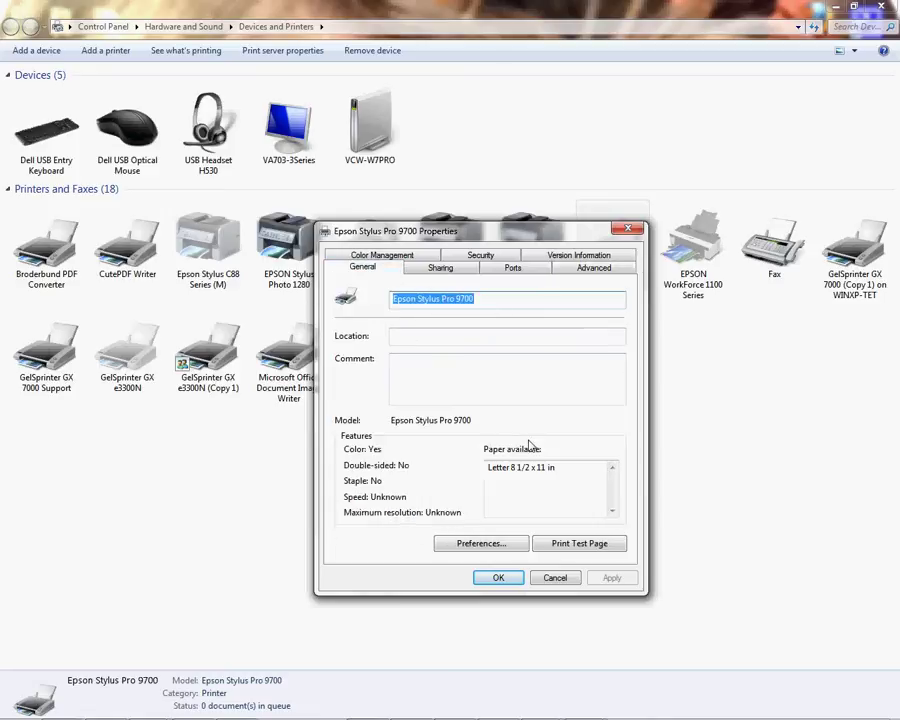
{"action": "left_click", "coordinate": [480, 543]}
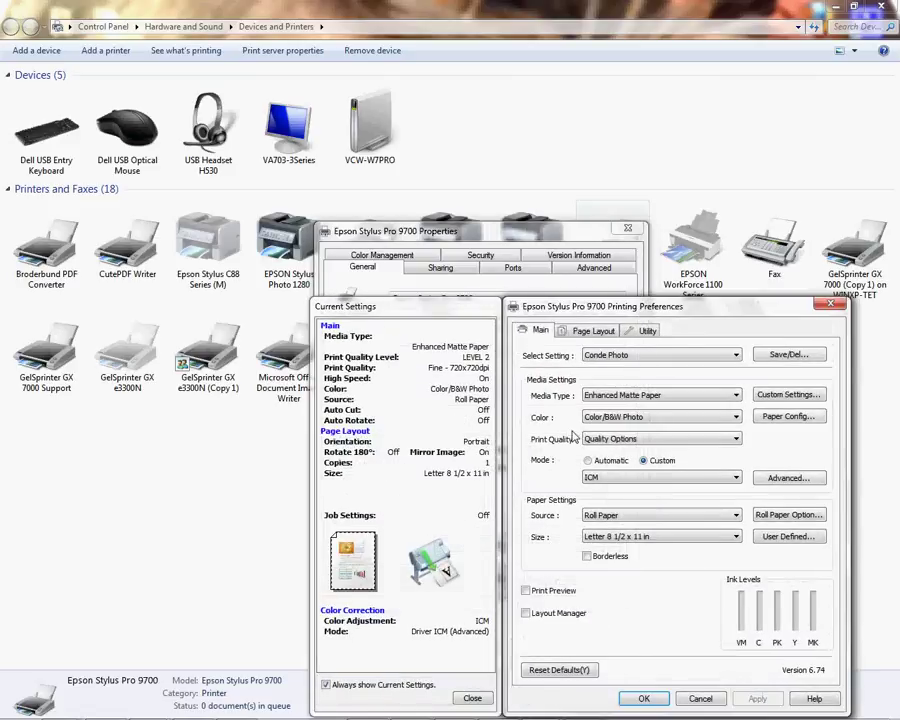
{"action": "left_click_drag", "start_coordinate": [718, 310], "coordinate": [583, 168]}
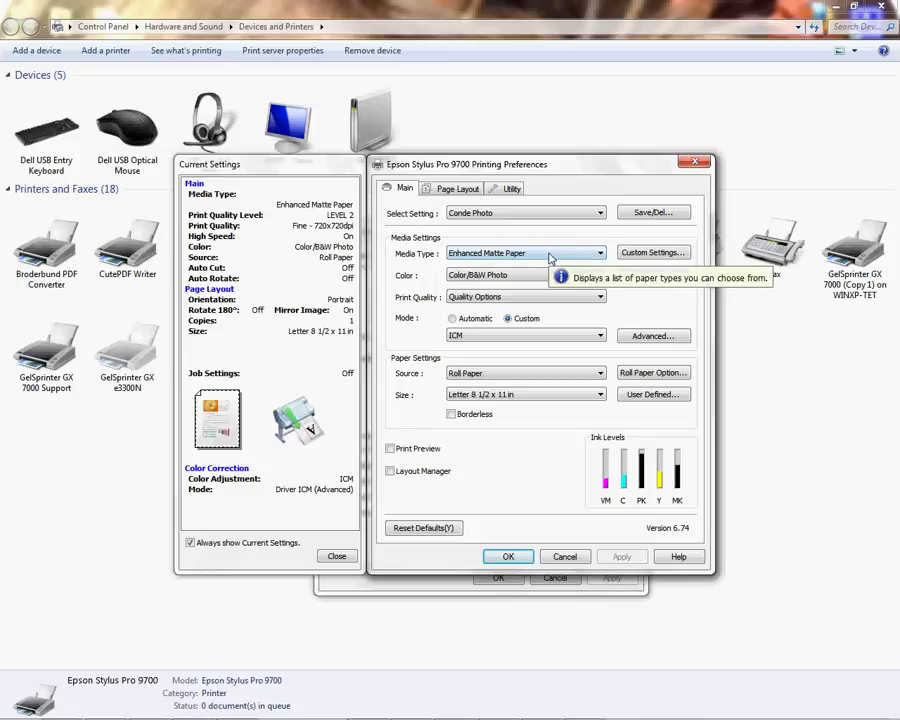
- Set the media type to Enhanced Matte Paper from the matte paper group
{"action": "left_click", "coordinate": [599, 254]}
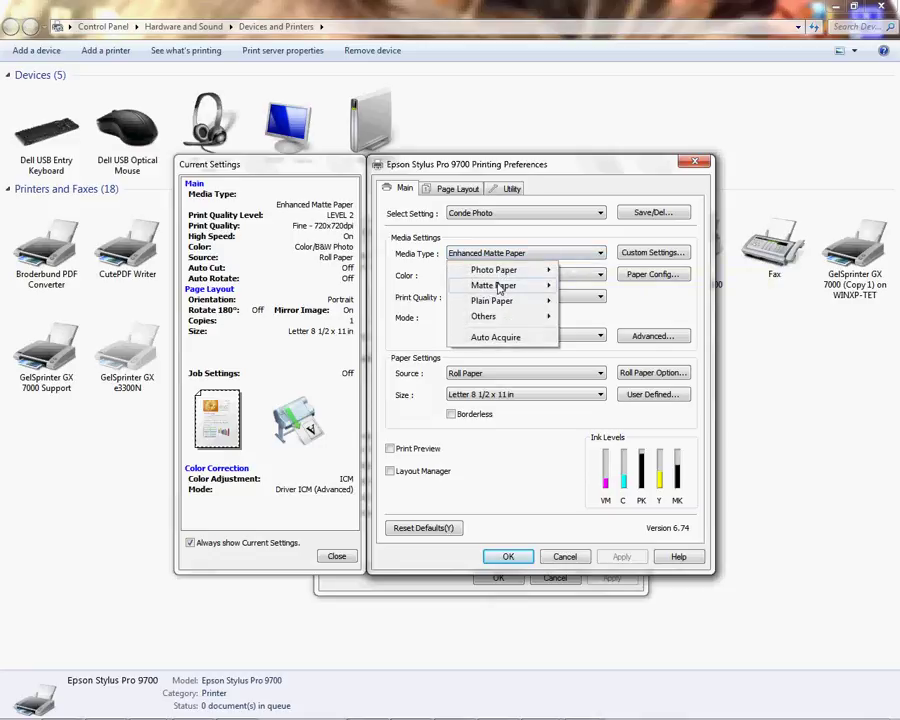
{"action": "mouse_move", "coordinate": [499, 289]}
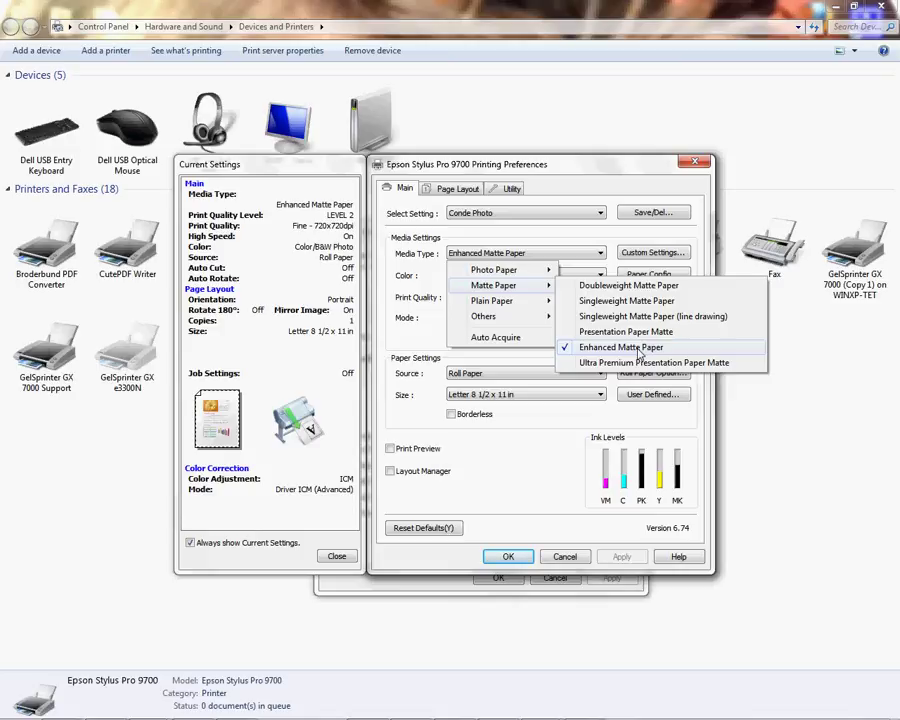
{"action": "left_click", "coordinate": [639, 350]}
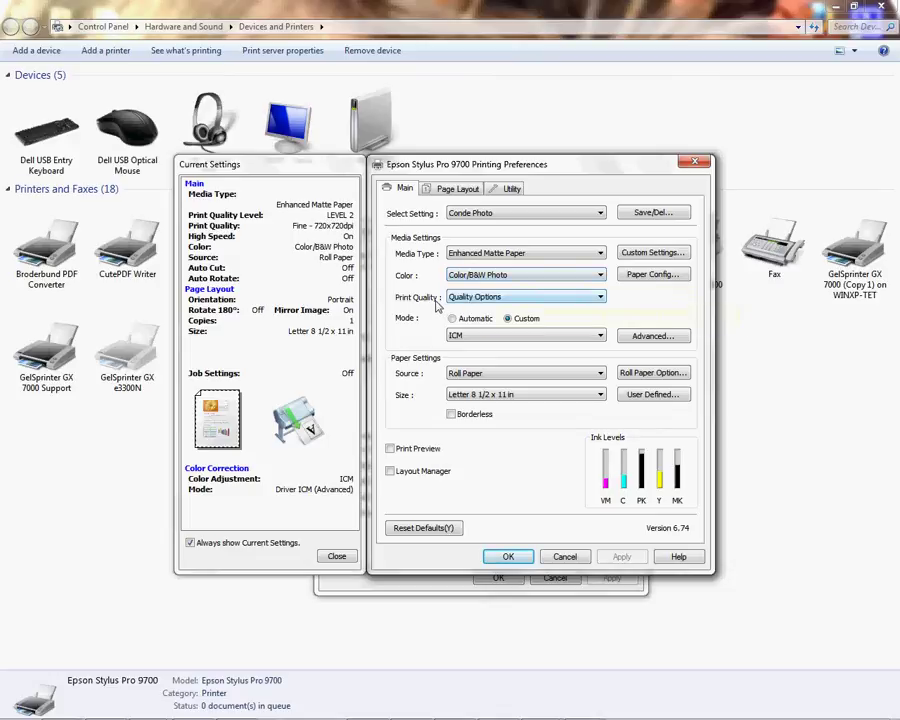
- Choose Quality Options for the print quality, try level 4, and confirm level 2, Fine - 720x720dpi
{"action": "left_click", "coordinate": [598, 298]}
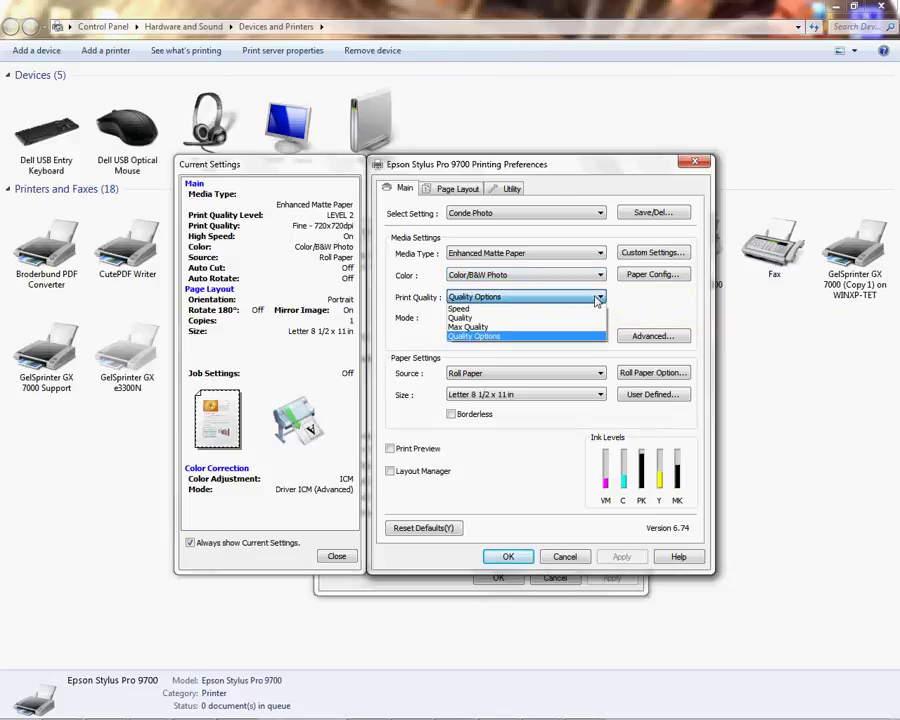
{"action": "left_click", "coordinate": [505, 337]}
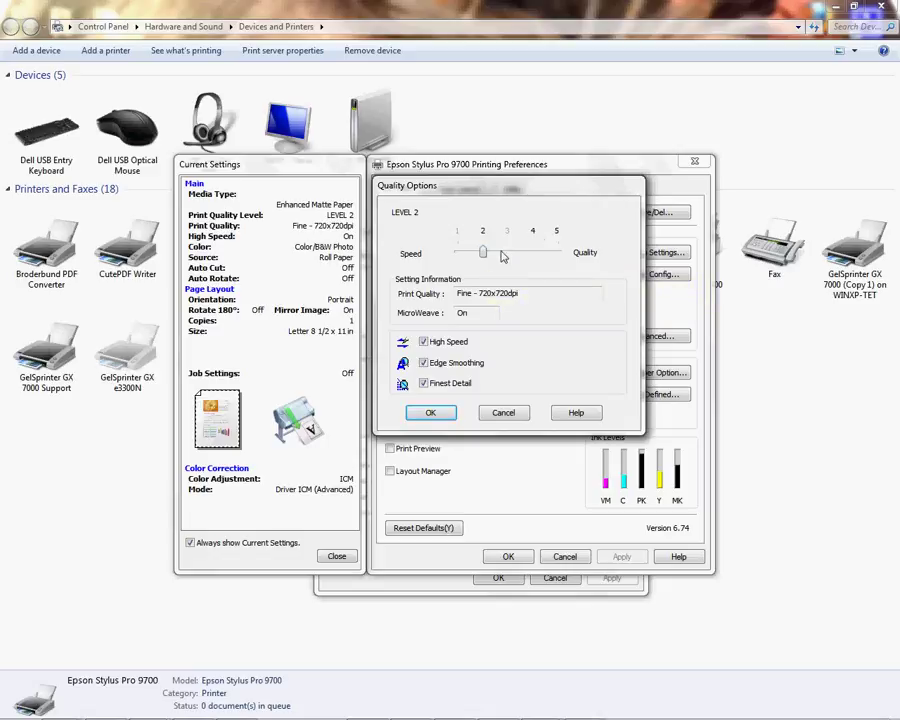
{"action": "left_click_drag", "start_coordinate": [480, 253], "coordinate": [533, 253]}
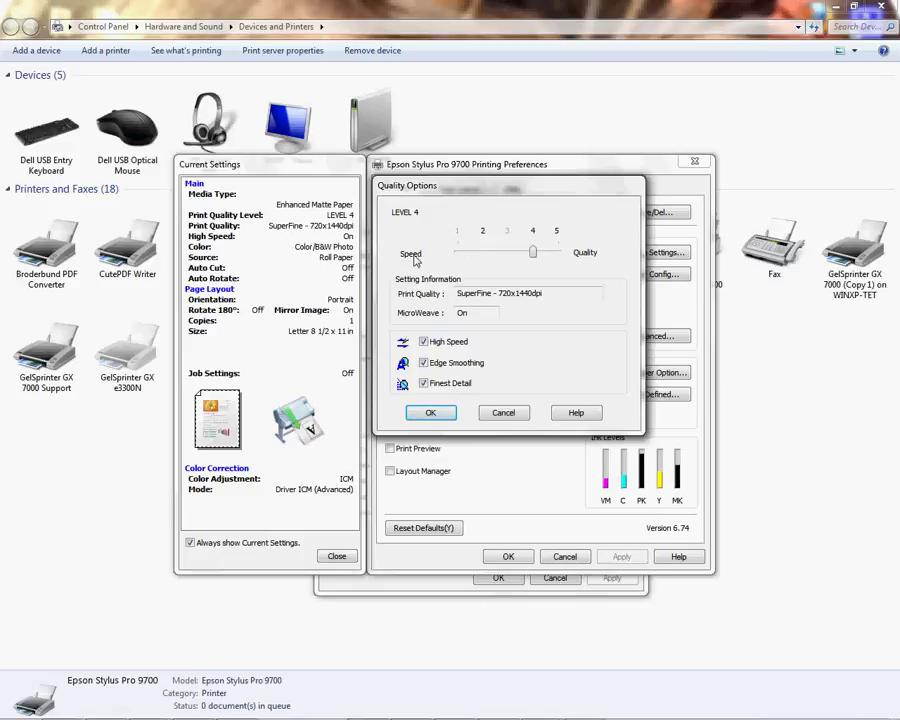
{"action": "left_click_drag", "start_coordinate": [532, 257], "coordinate": [488, 256]}
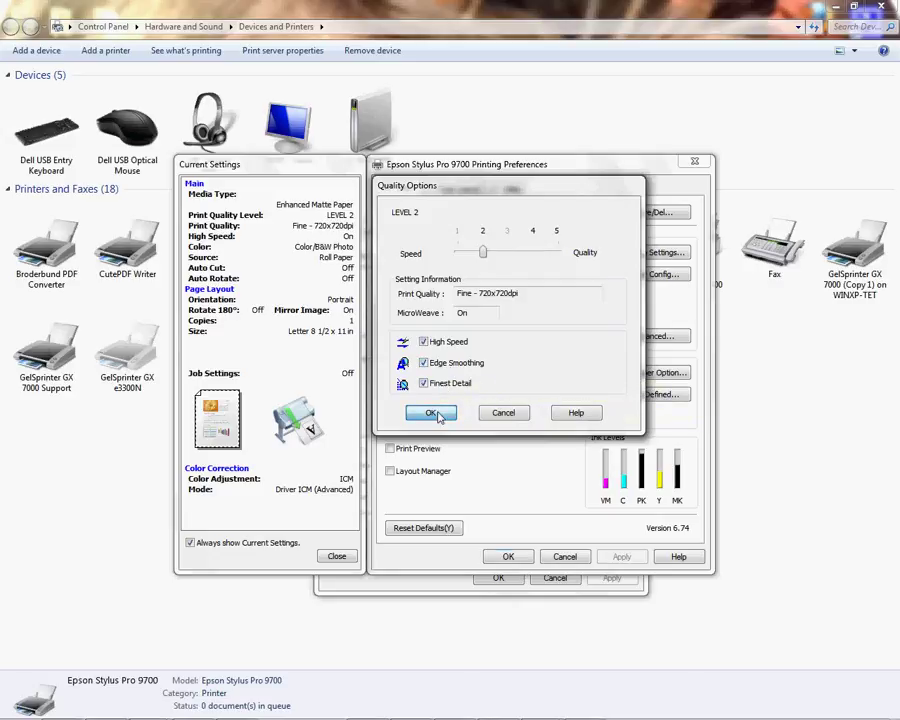
{"action": "left_click", "coordinate": [434, 413]}
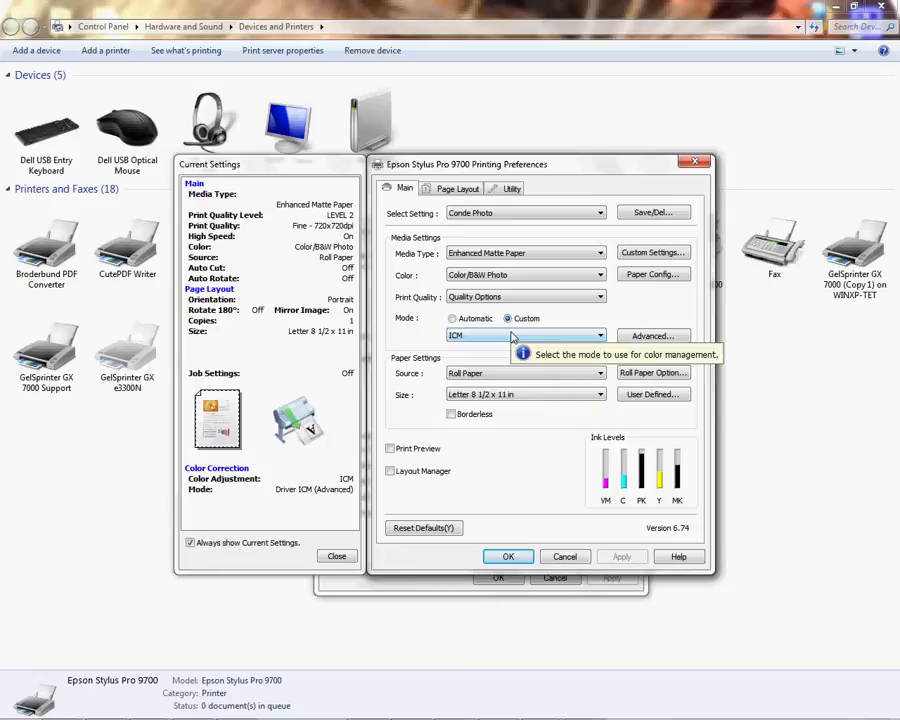
- Set the custom color mode to ICM and check the ICM mode choices in its advanced settings, keeping Driver ICM (Advanced)
{"action": "left_click", "coordinate": [512, 337]}
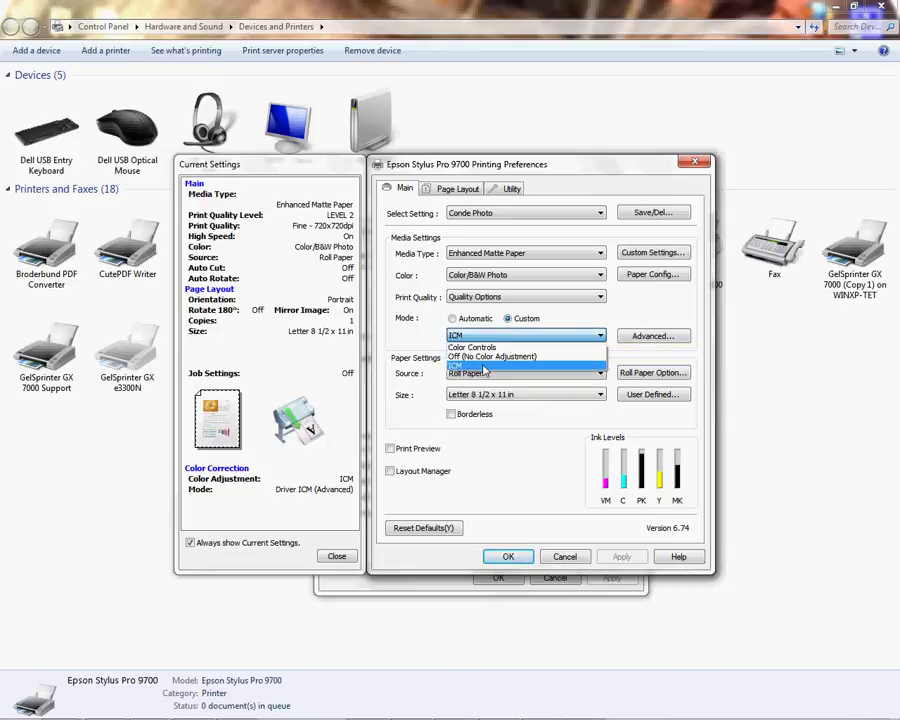
{"action": "left_click", "coordinate": [484, 367]}
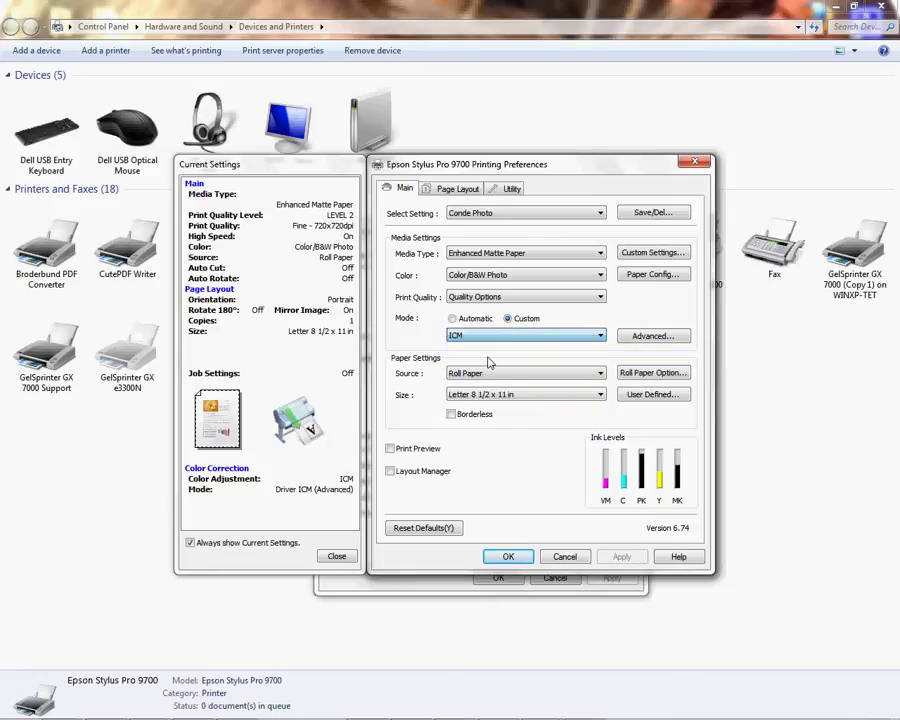
{"action": "left_click", "coordinate": [666, 342]}
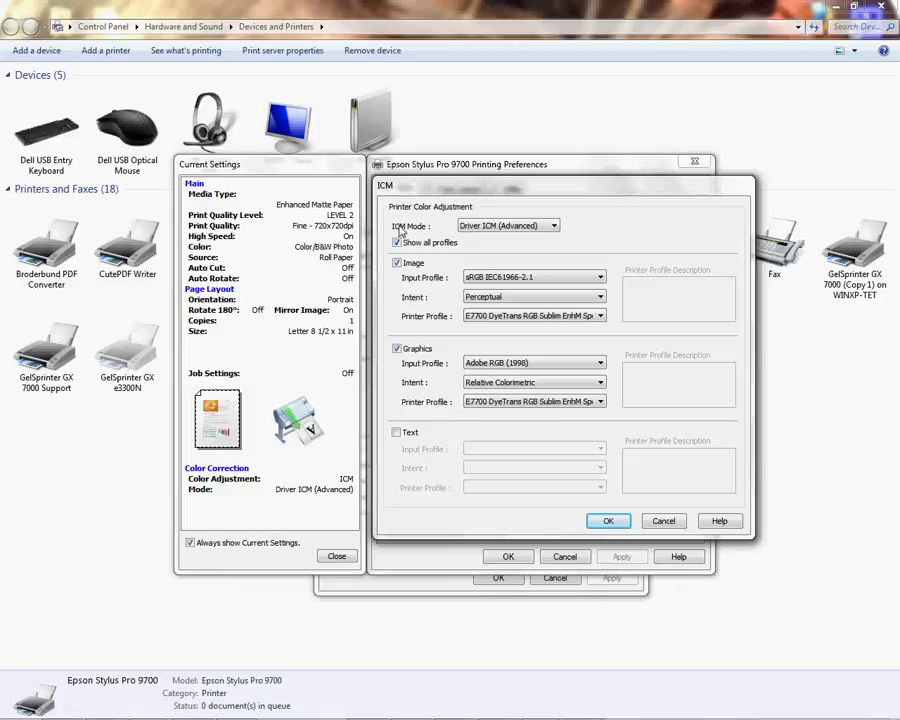
{"action": "left_click", "coordinate": [552, 227]}
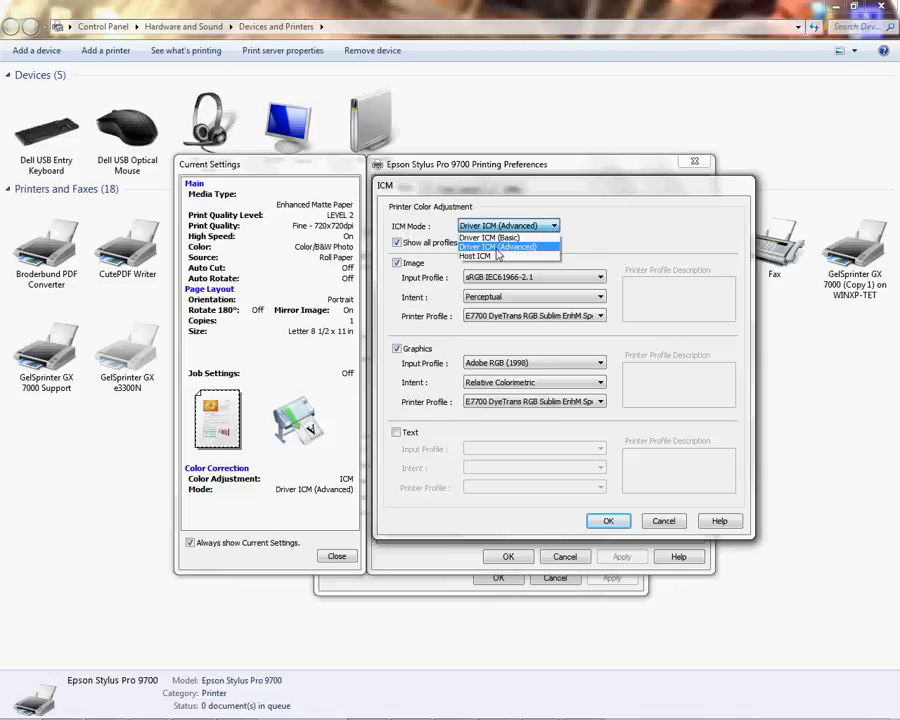
{"action": "key", "text": "Escape"}
{"action": "double_click", "coordinate": [397, 262]}
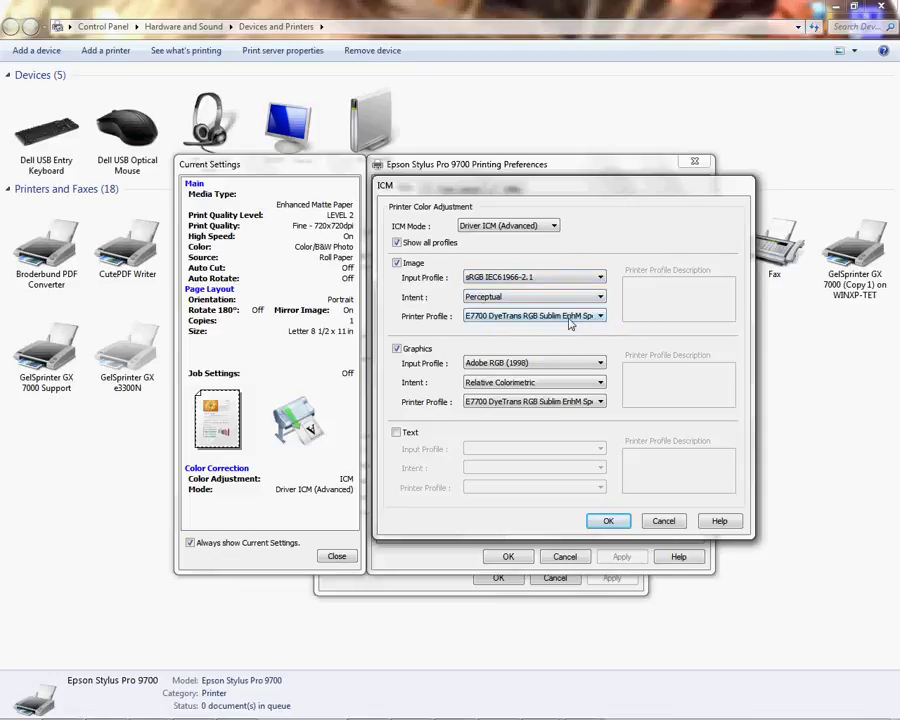
- Check the Image printer profile choices, set the Graphics printer profile to E7700 DyeTrans RGB Sublim EnhM Speed.icm, and accept the ICM settings
{"action": "left_click", "coordinate": [600, 316]}
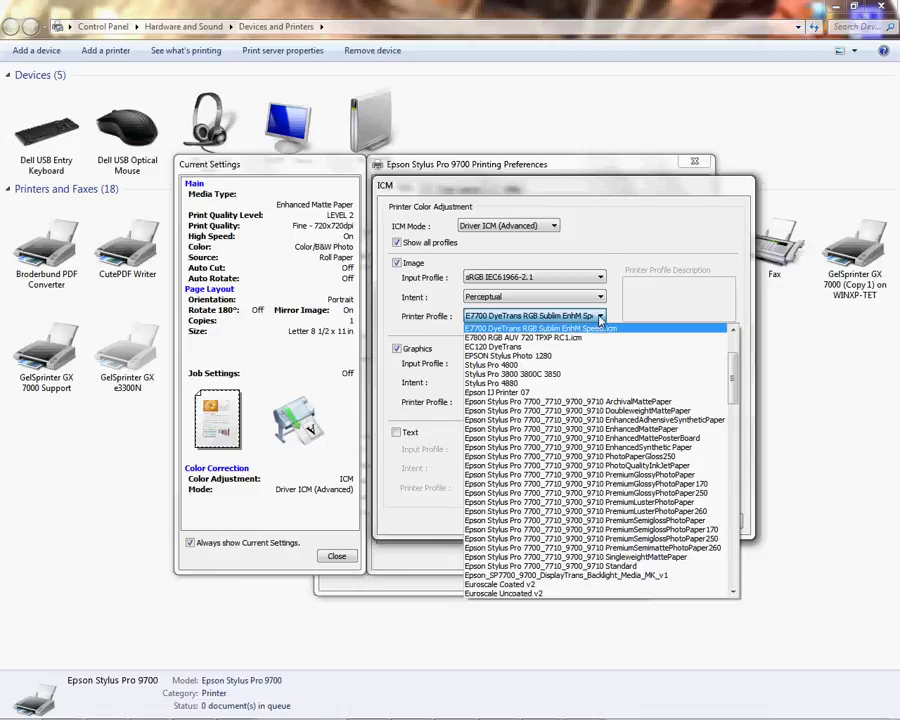
{"action": "left_click", "coordinate": [600, 318]}
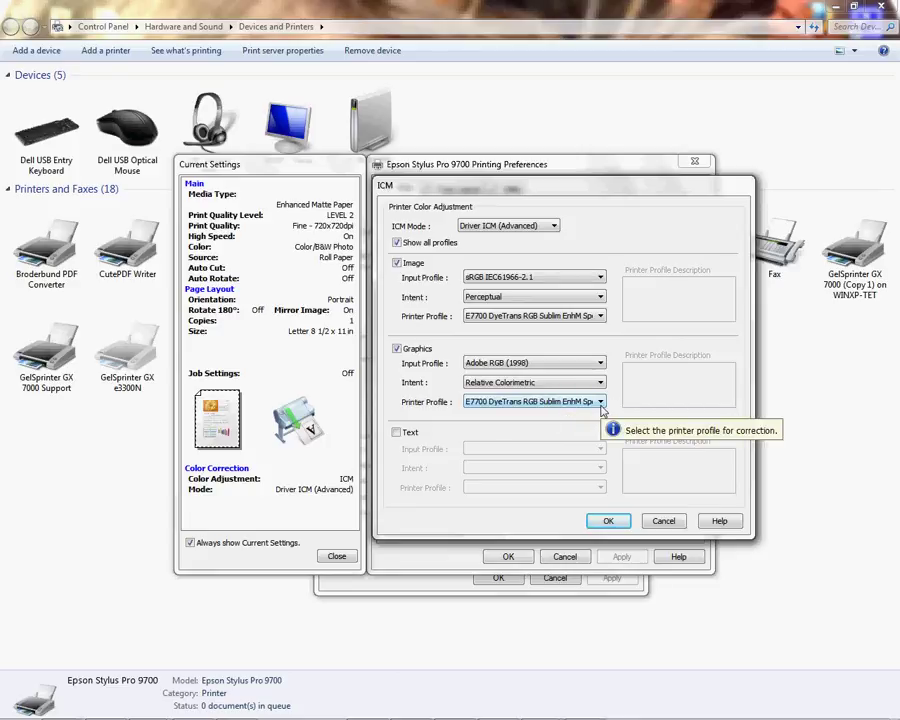
{"action": "left_click", "coordinate": [600, 402]}
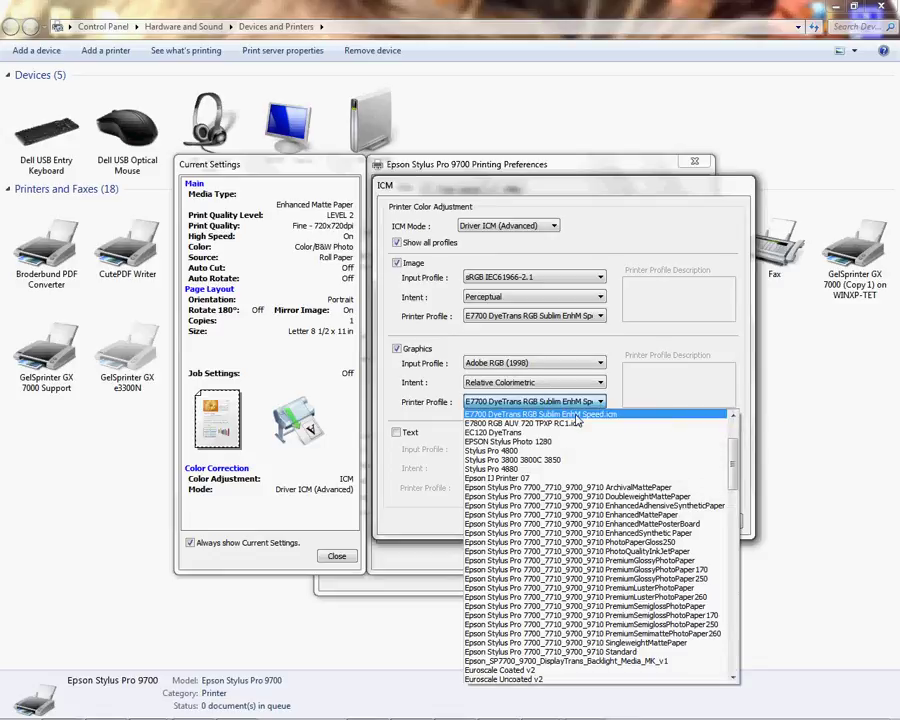
{"action": "left_click", "coordinate": [577, 416]}
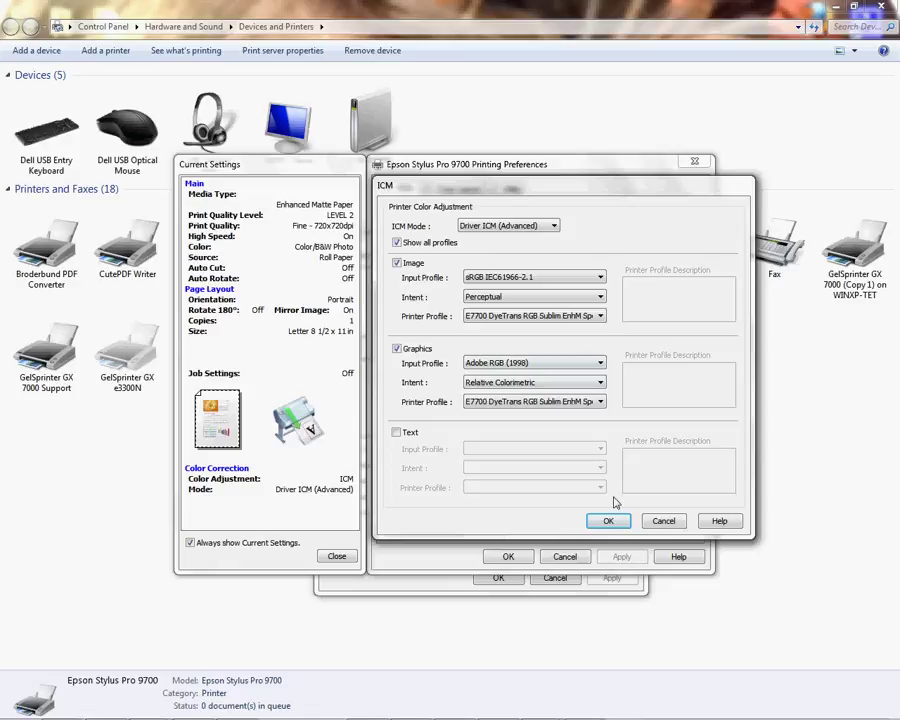
{"action": "left_click", "coordinate": [614, 521]}
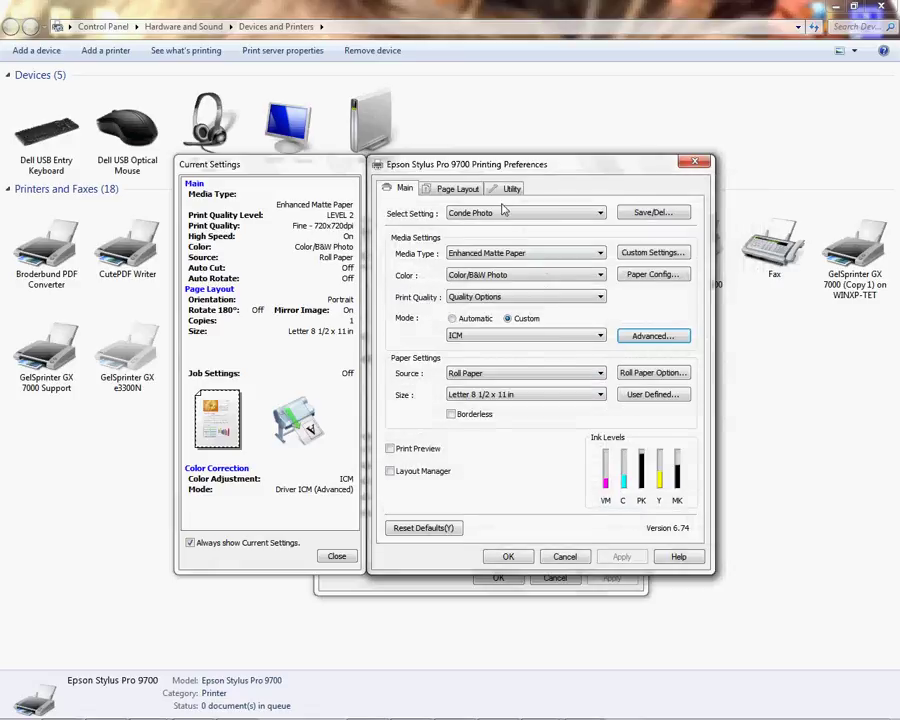
- Check the orientation and Mirror Image options in the page layout settings and return to the main settings
{"action": "left_click", "coordinate": [459, 190]}
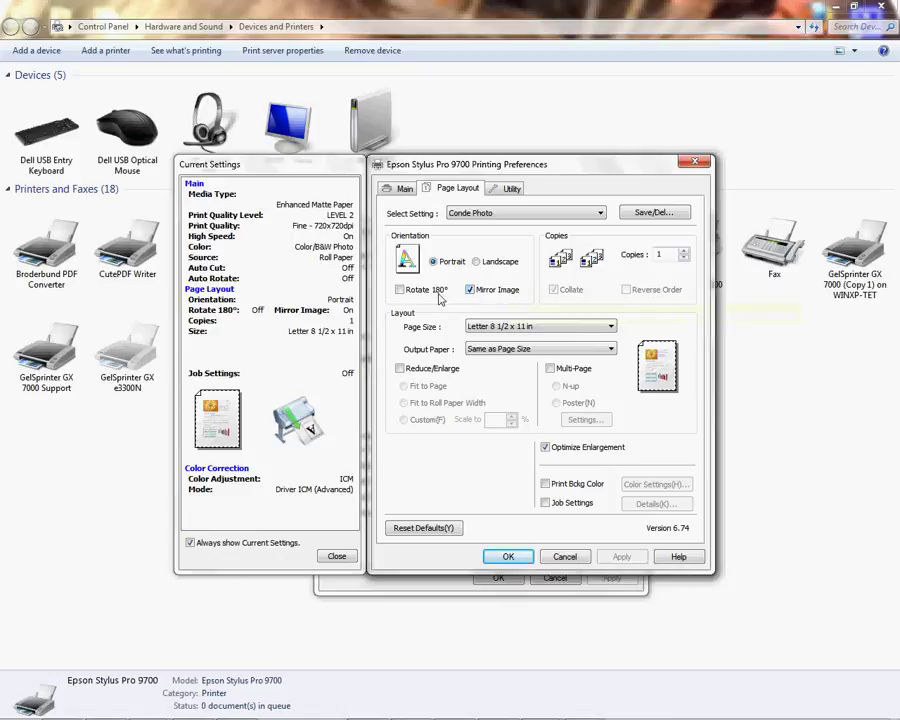
{"action": "left_click", "coordinate": [404, 189]}
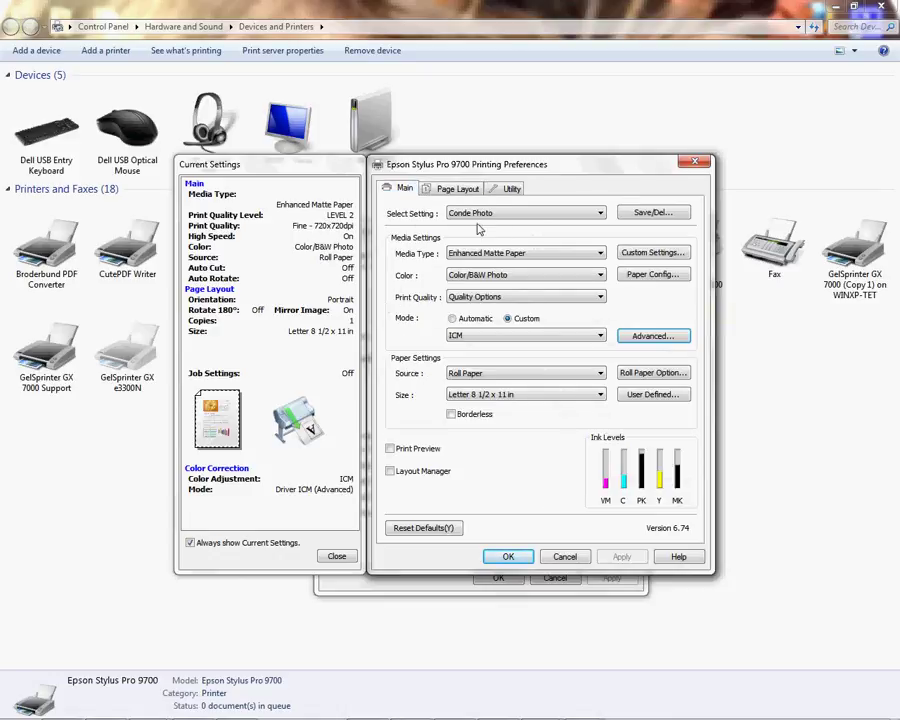
- Save the current driver settings under the name Conde Photo, overwriting the existing preset, and accept the printing preferences and printer properties
{"action": "left_click", "coordinate": [655, 216]}
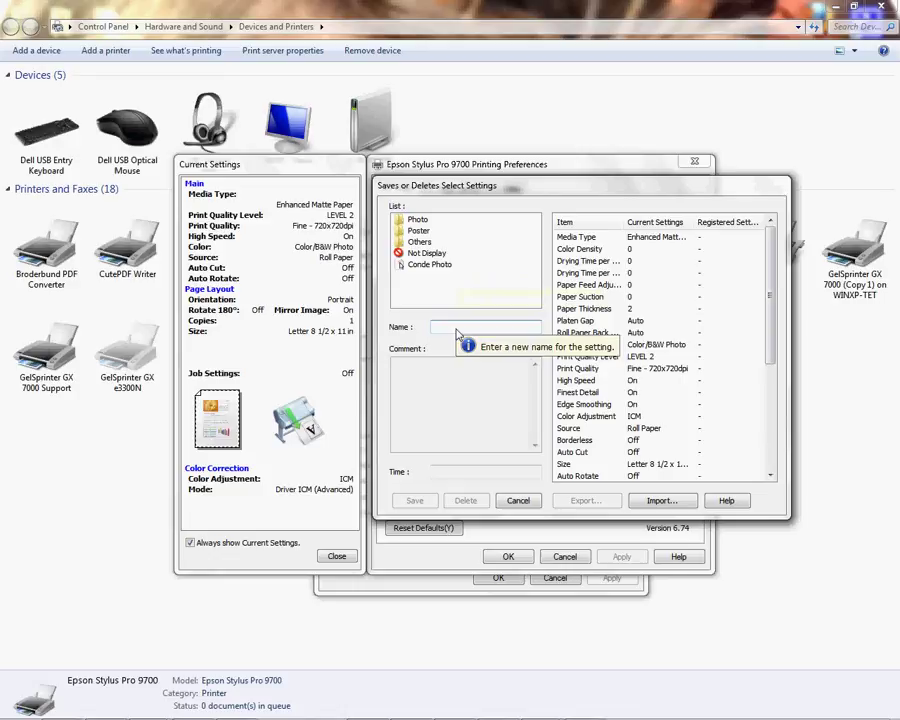
{"action": "type", "text": "Co"}
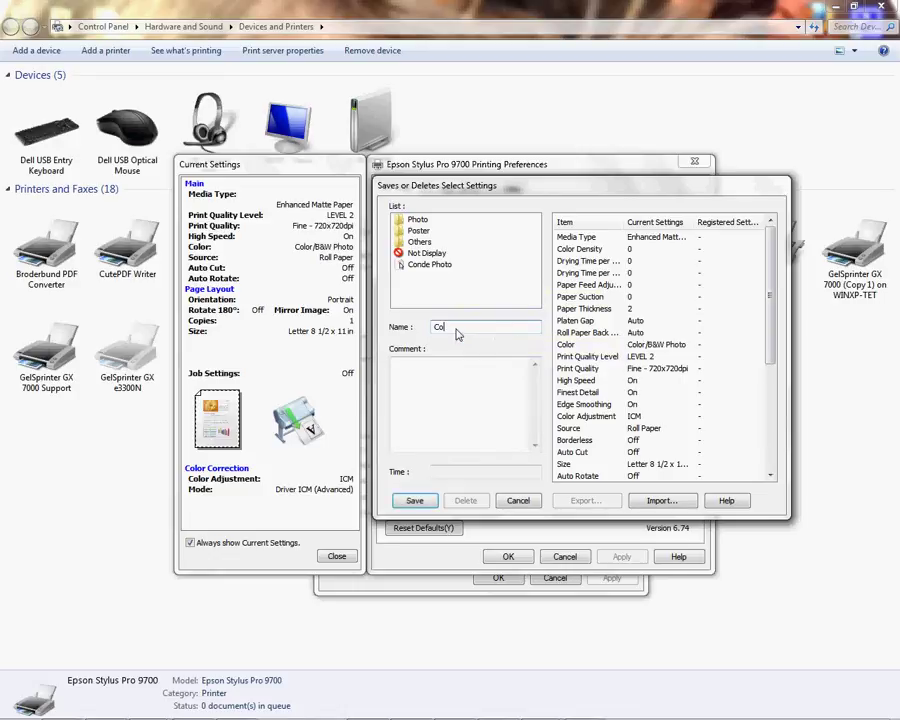
{"action": "type", "text": "nde Photo"}
{"action": "key", "text": "Return"}
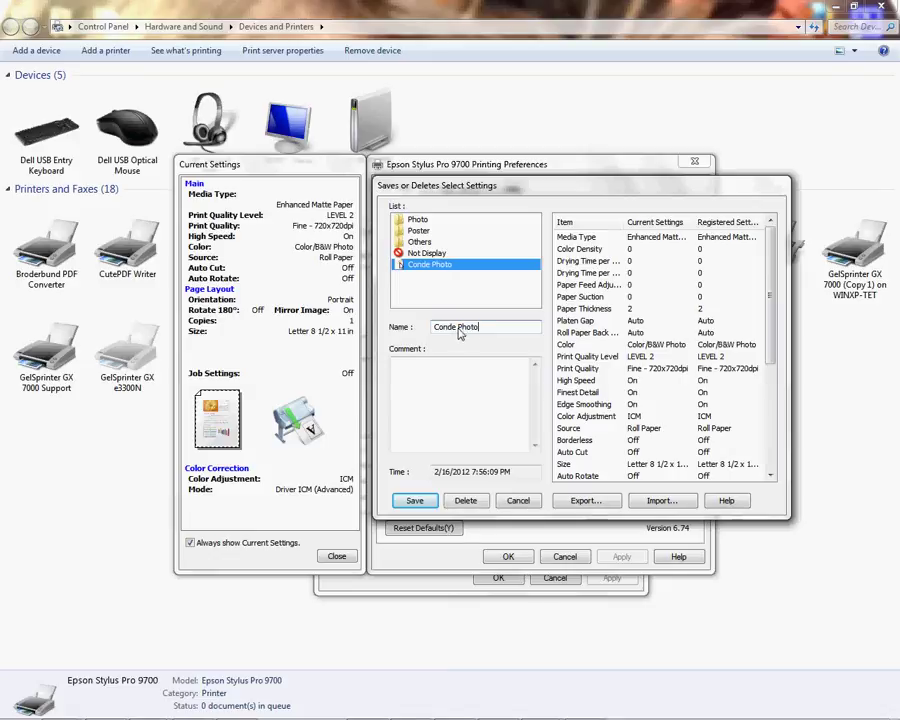
{"action": "left_click", "coordinate": [414, 500]}
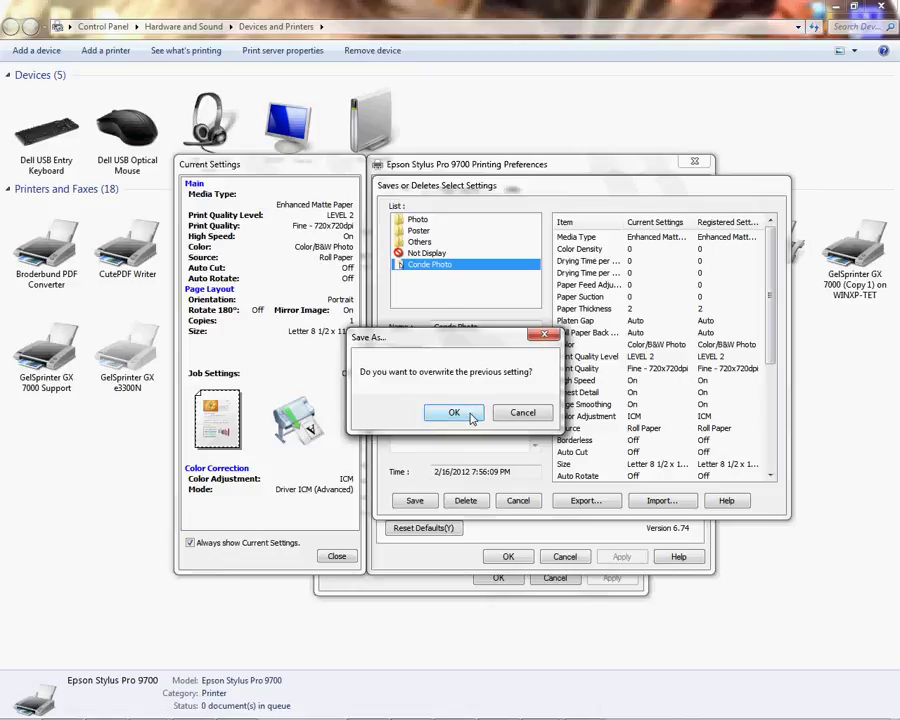
{"action": "left_click", "coordinate": [454, 413]}
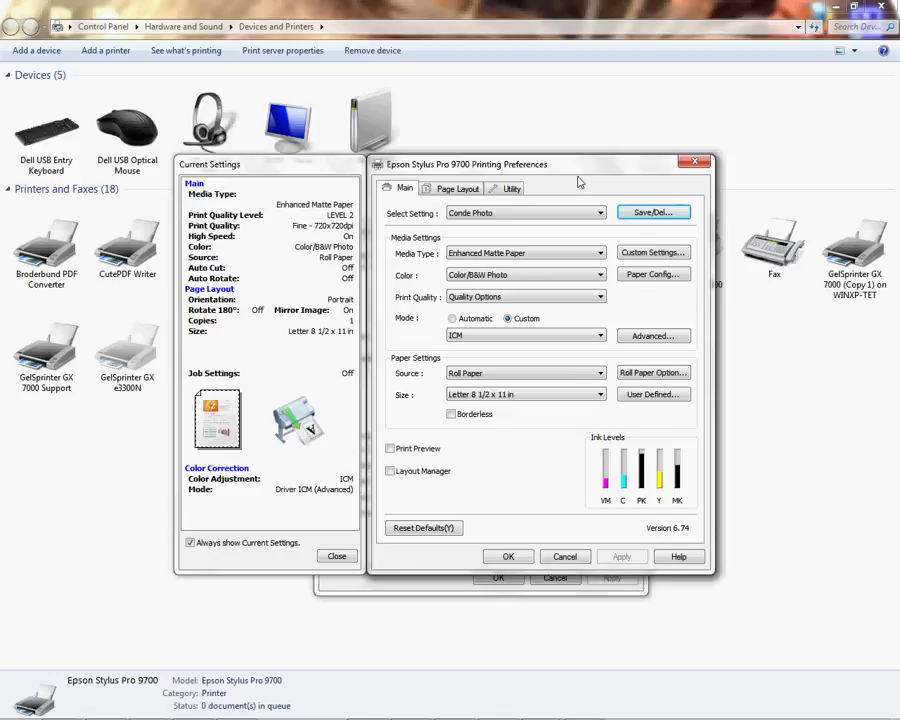
{"action": "left_click", "coordinate": [518, 558]}
{"action": "left_click", "coordinate": [498, 578]}
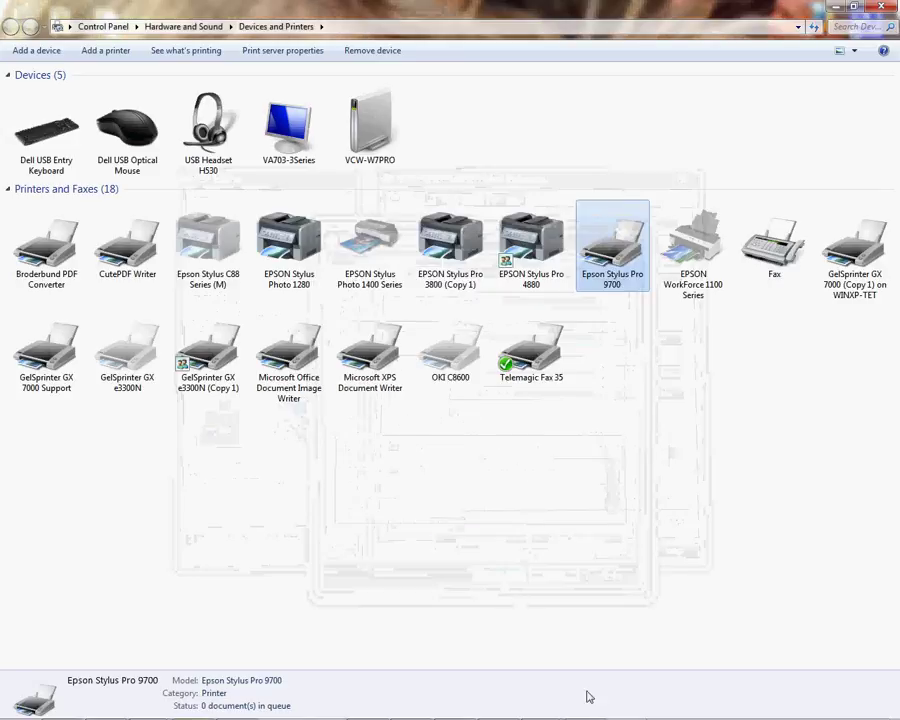
{"action": "mouse_move", "coordinate": [548, 708]}
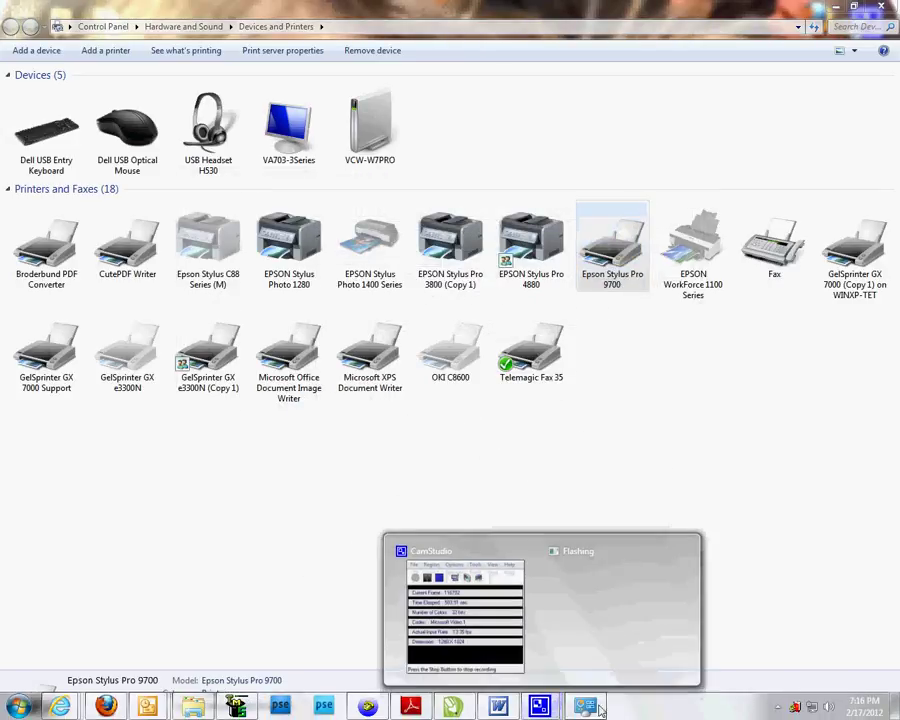
{"action": "left_click", "coordinate": [489, 553]}
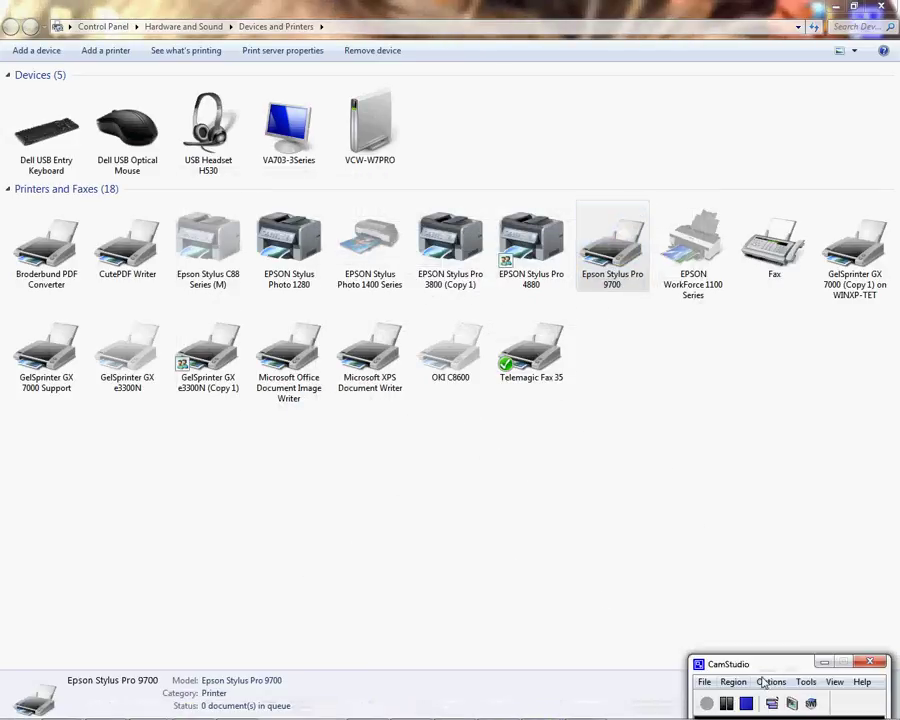